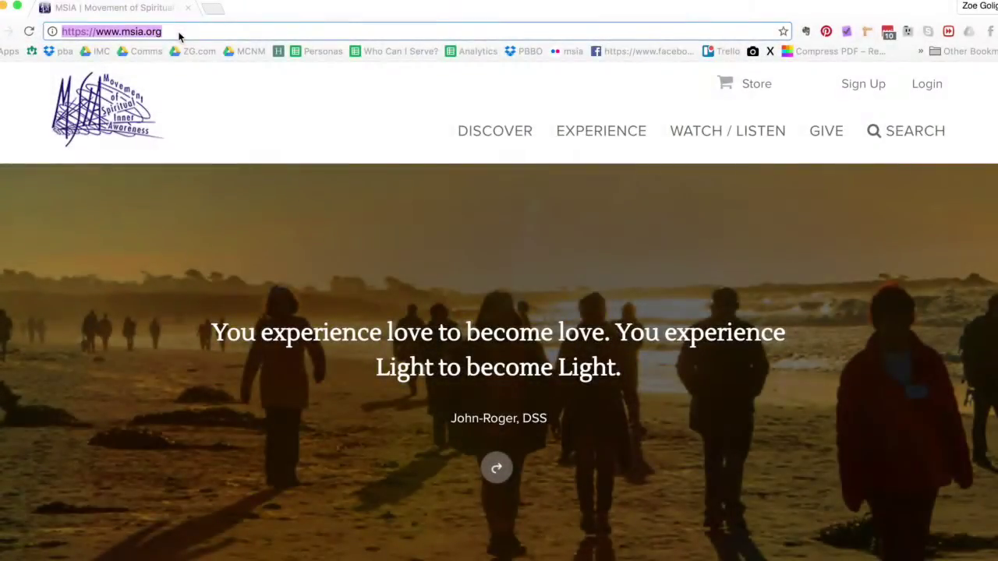
# Step: Load the msia.org home page by entering its address in the address bar
pyautogui.write('msia.o')
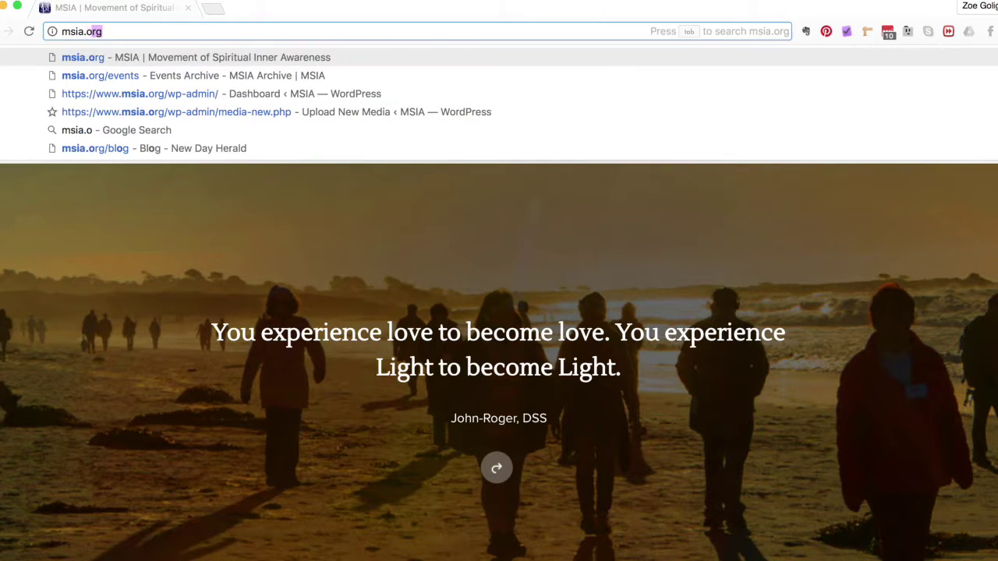
pyautogui.write('r')
pyautogui.press('Return')
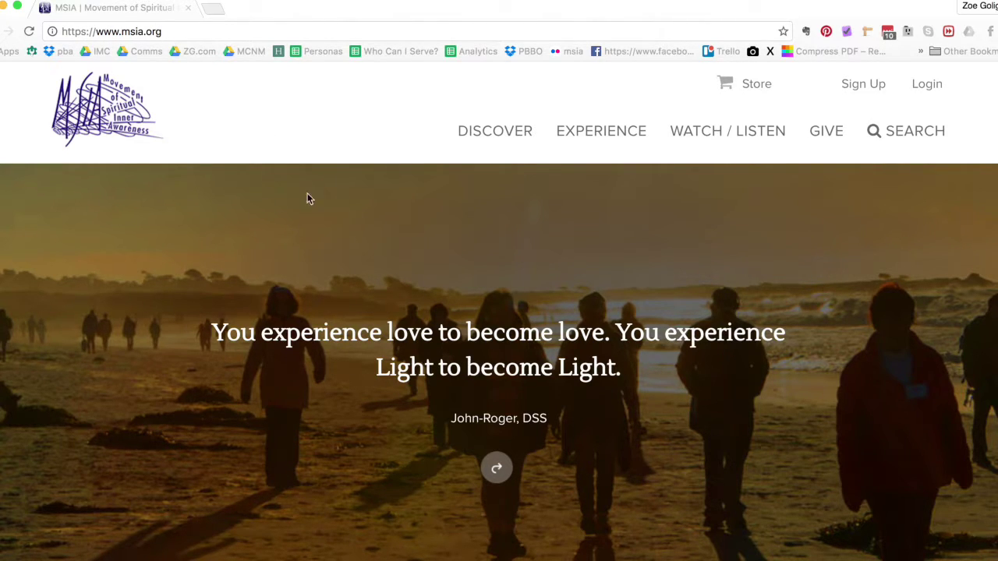
# Step: Scroll the msia.org home page down to the Get inspired section with the Loving Each Day Chrome App link
pyautogui.scroll(-2, 541, 228)
pyautogui.scroll(-2, 541, 228)
pyautogui.scroll(-5, 541, 228)
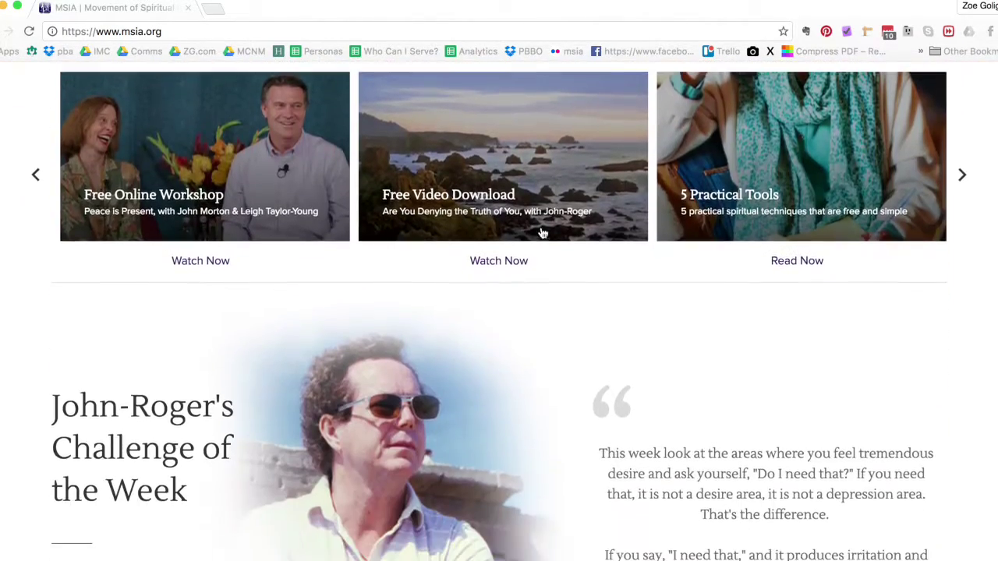
pyautogui.scroll(-3, 541, 228)
pyautogui.scroll(-2, 541, 231)
pyautogui.scroll(-3, 541, 231)
pyautogui.scroll(-3, 542, 231)
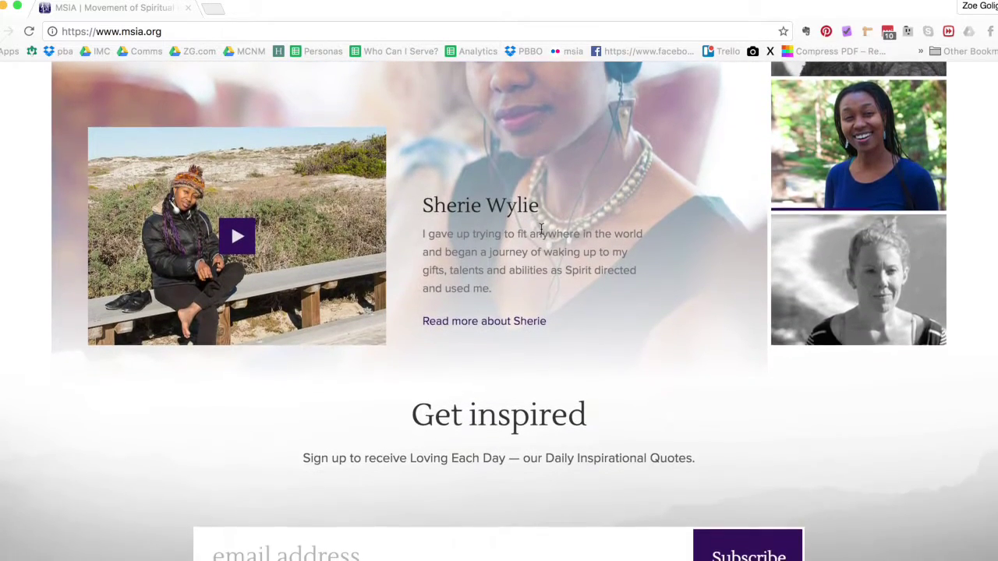
pyautogui.scroll(-2, 543, 234)
pyautogui.scroll(-2, 544, 234)
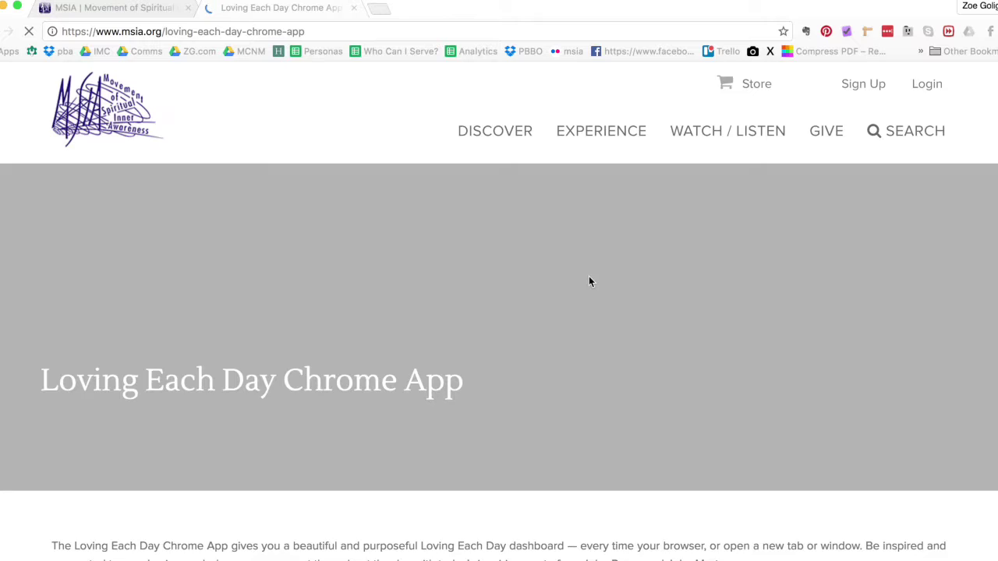
# Step: Scroll the Loving Each Day Chrome App page down to Download and Install and the Google Chrome question
pyautogui.scroll(-1, 750, 248)
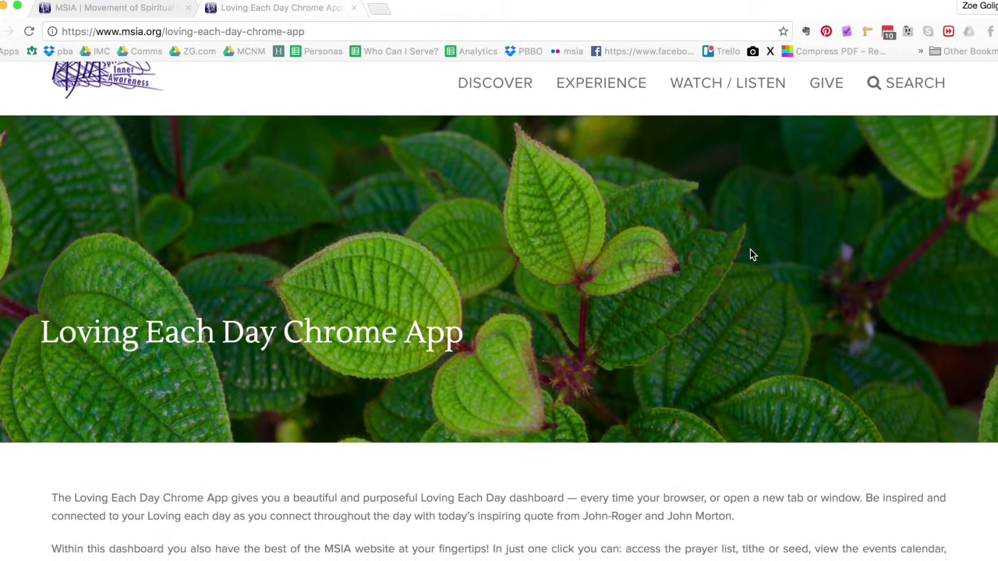
pyautogui.scroll(-1, 750, 248)
pyautogui.scroll(-1, 750, 249)
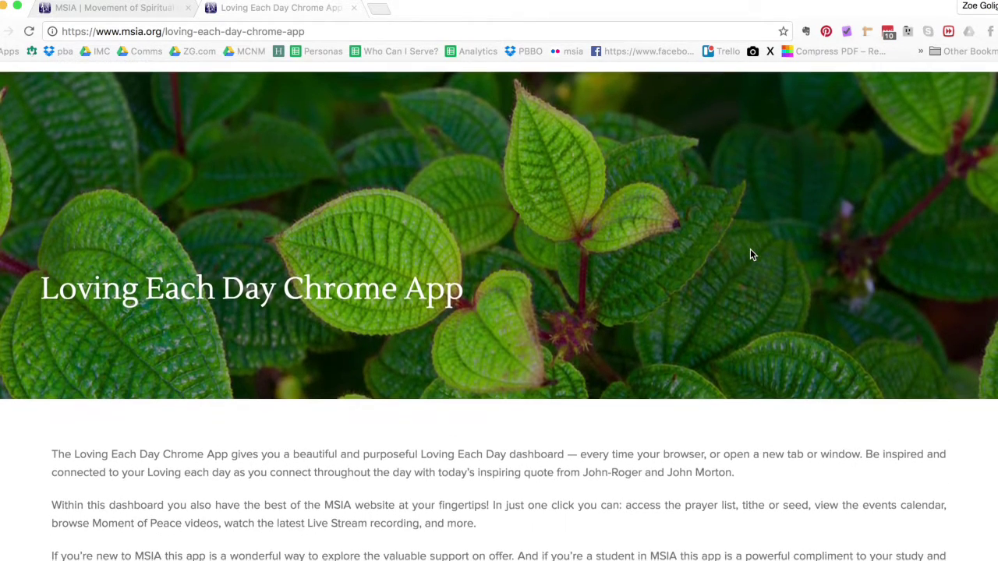
pyautogui.scroll(-2, 750, 249)
pyautogui.scroll(-2, 750, 249)
pyautogui.scroll(-1, 750, 250)
pyautogui.scroll(-2, 750, 249)
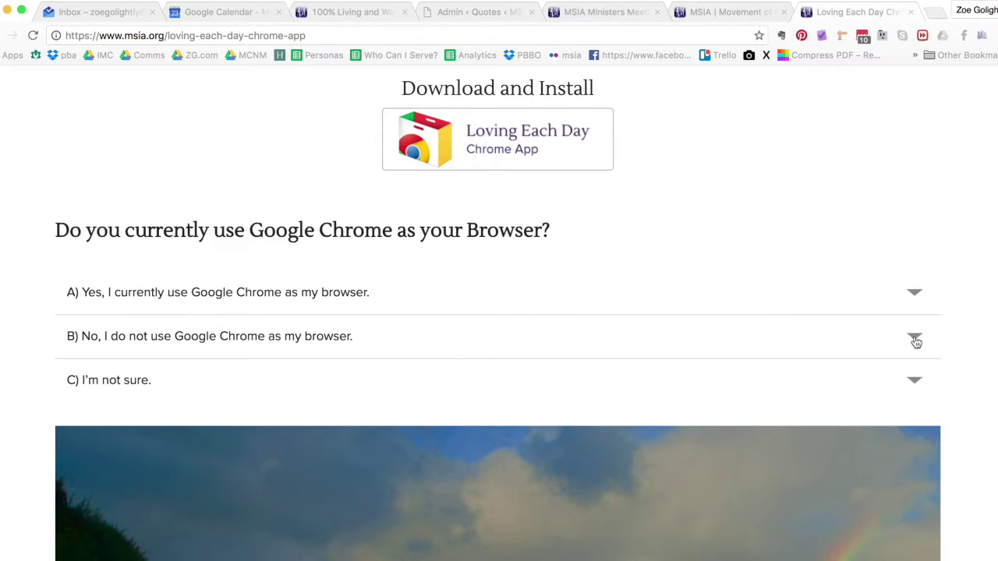
pyautogui.scroll(-1, 780, 337)
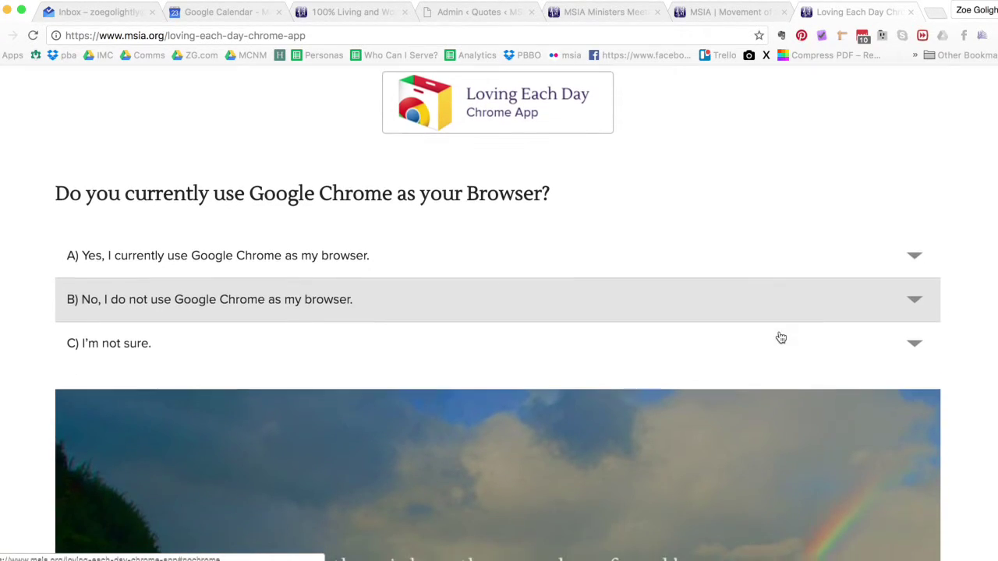
pyautogui.click(914, 303)
pyautogui.scroll(-1, 683, 298)
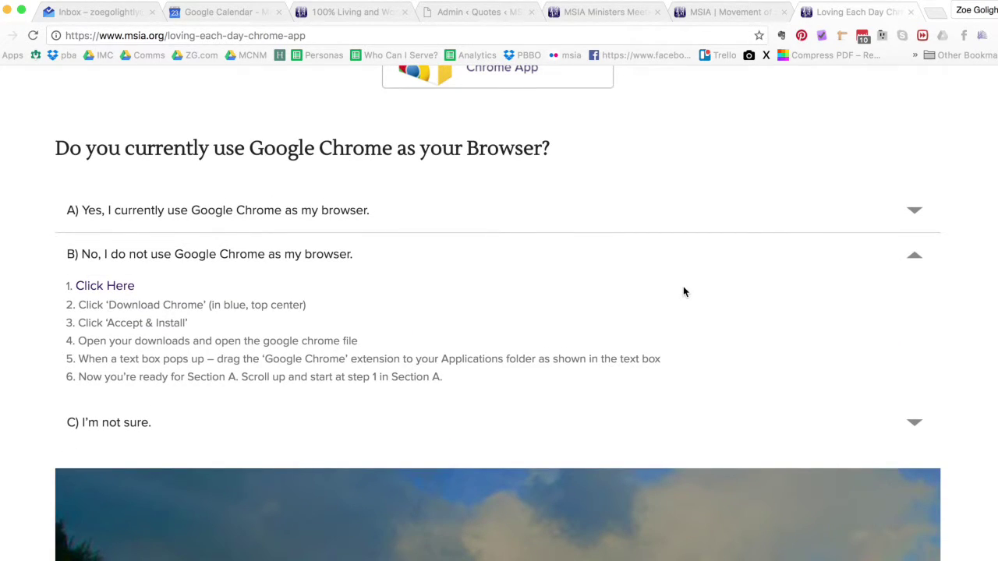
pyautogui.click(96, 290)
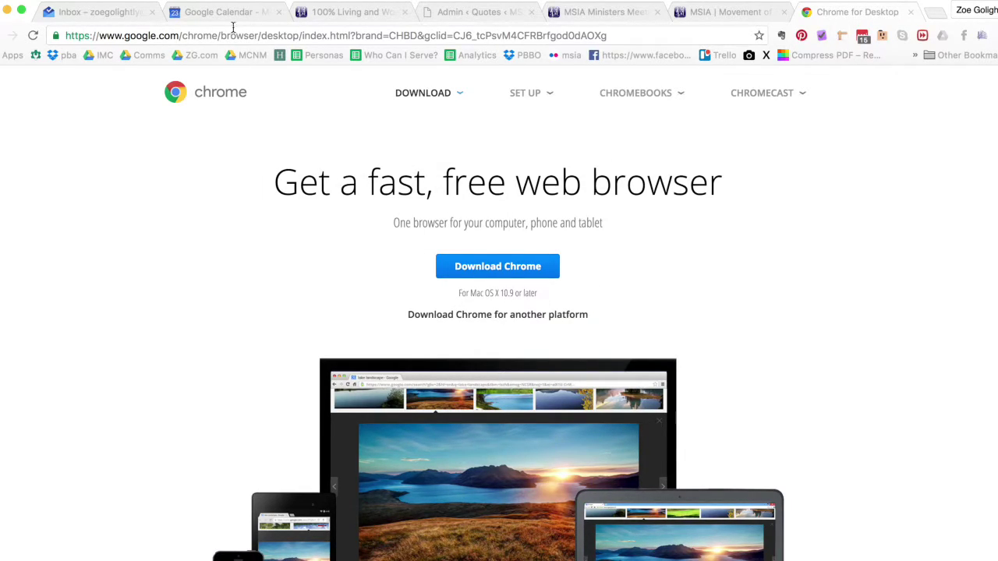
pyautogui.click(5, 36)
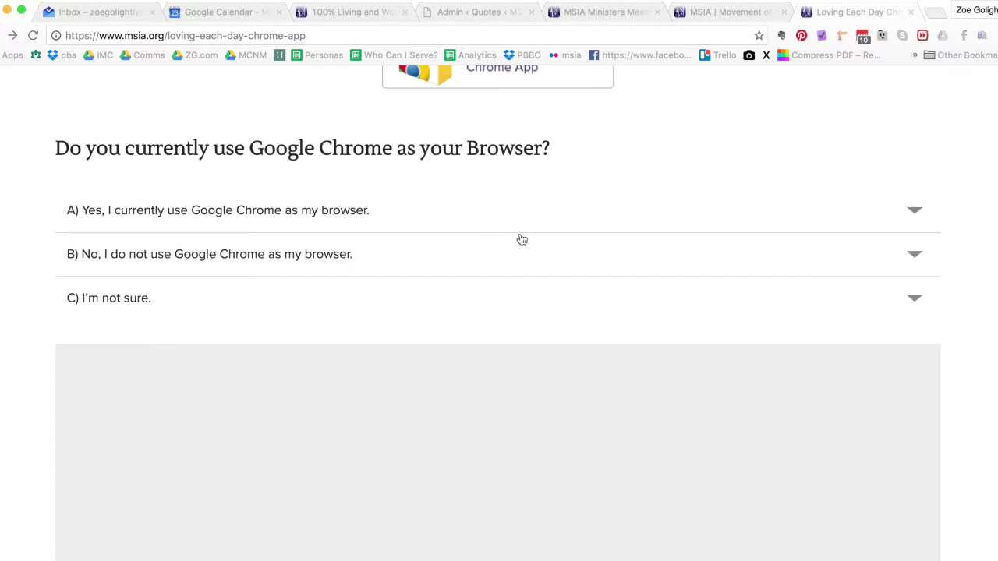
# Step: Expand the "I'm not sure" answer and follow its link to check the browser on whatsmybrowser.org
pyautogui.scroll(-1, 622, 268)
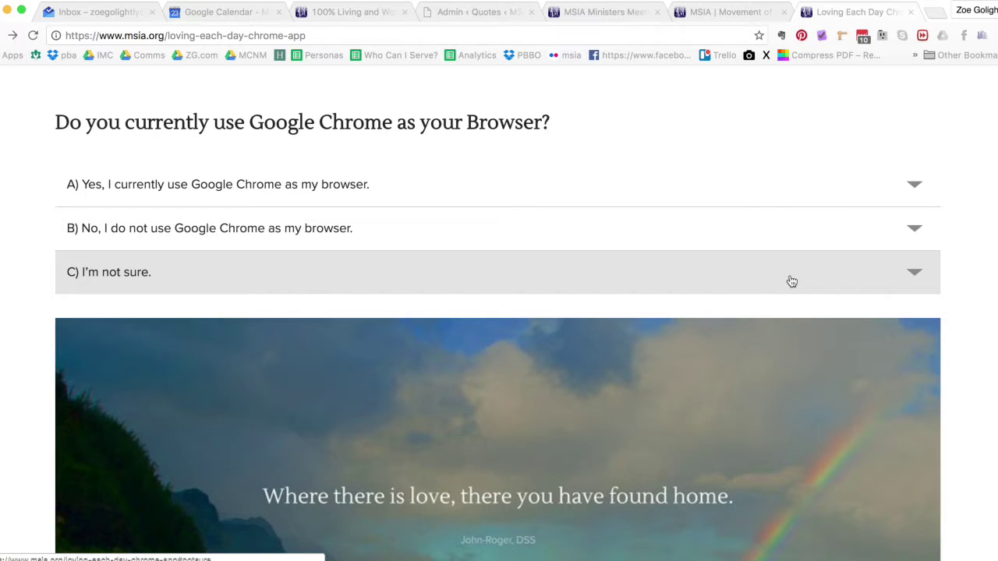
pyautogui.click(915, 276)
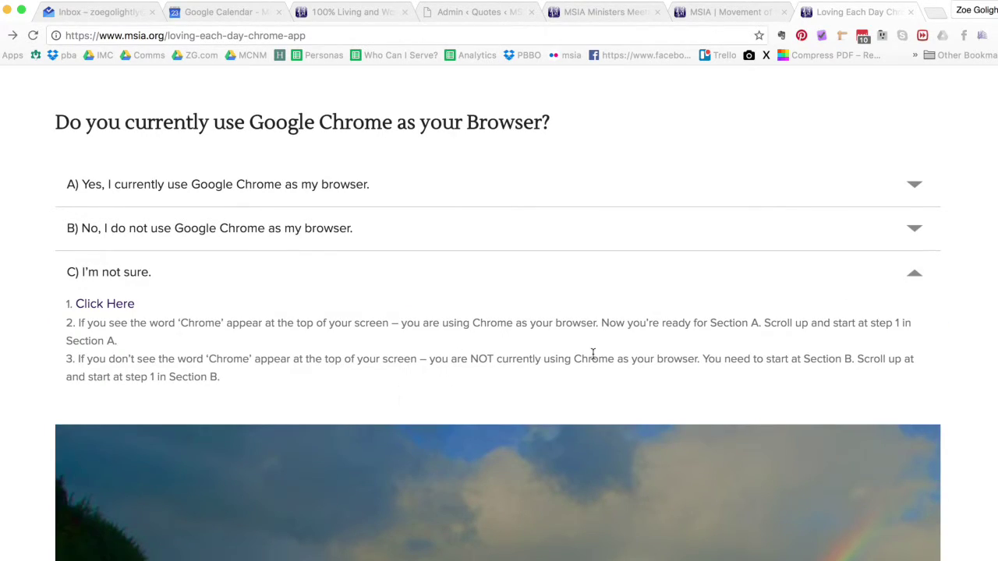
pyautogui.click(91, 308)
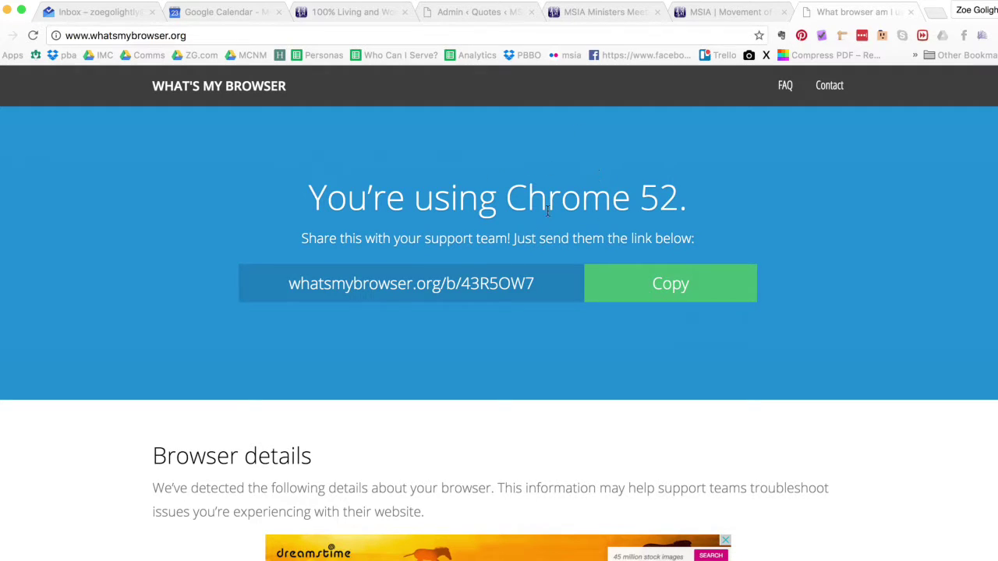
# Step: Go back to the Chrome App page and expand the install-step answers for non-Chrome and Chrome users
pyautogui.click(3, 36)
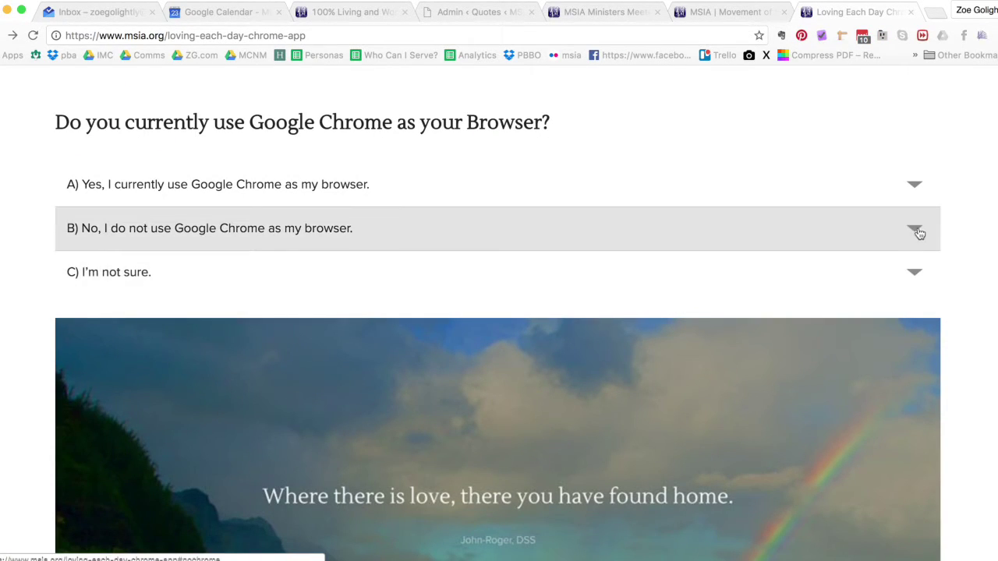
pyautogui.click(918, 230)
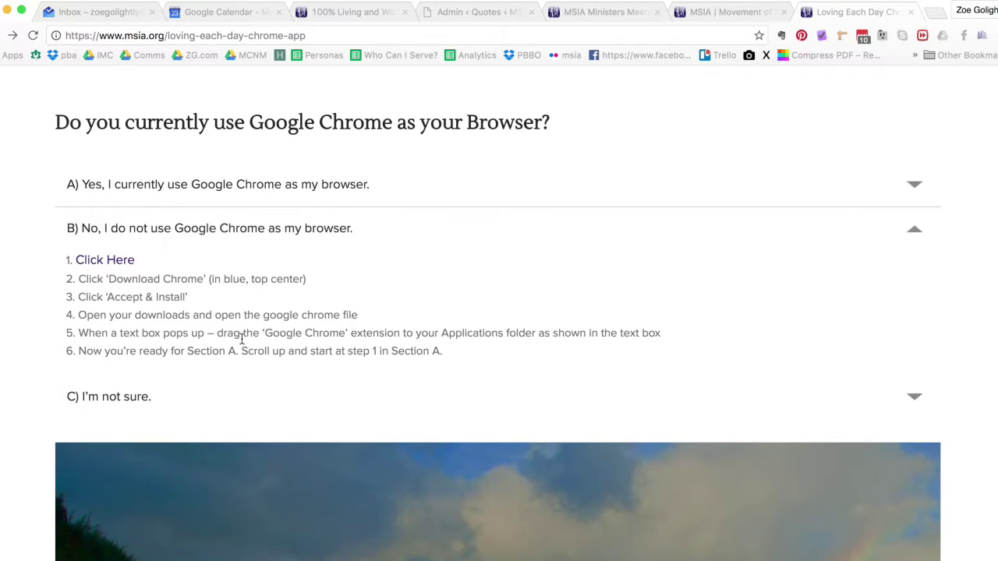
pyautogui.scroll(3, 242, 343)
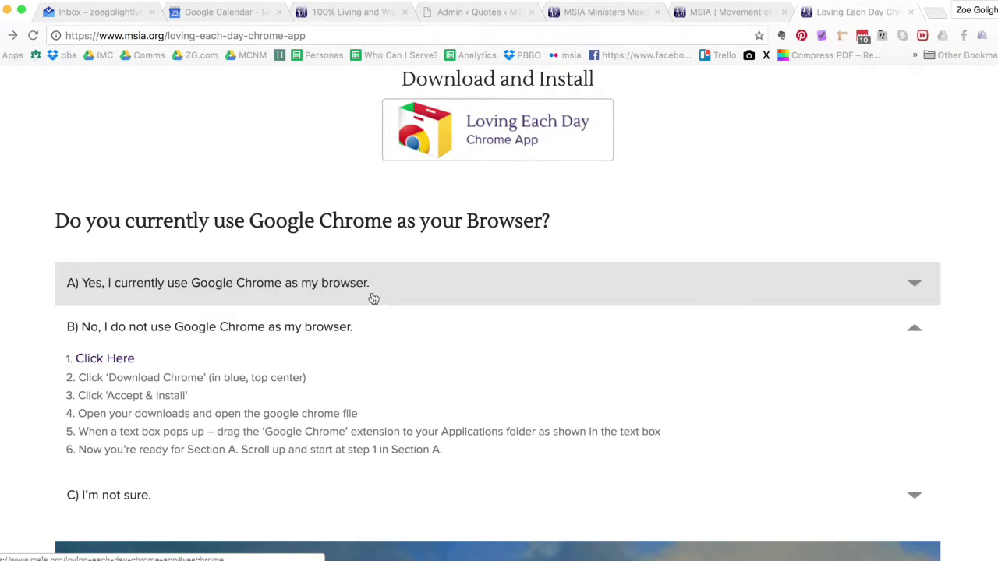
pyautogui.click(917, 283)
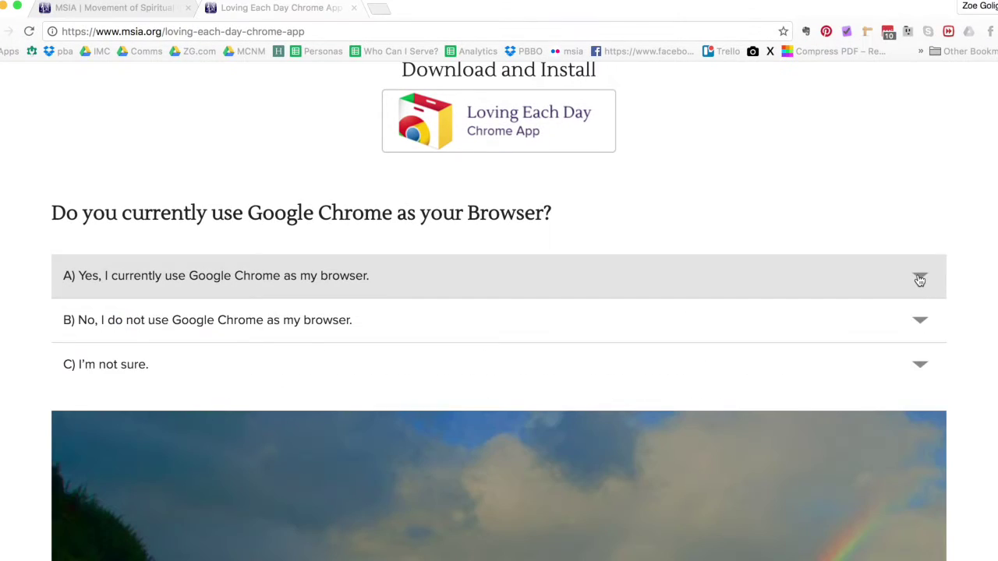
# Step: Open the Loving Each Day Web Store listing from the "Yes, I currently use Google Chrome" answer's link
pyautogui.click(919, 279)
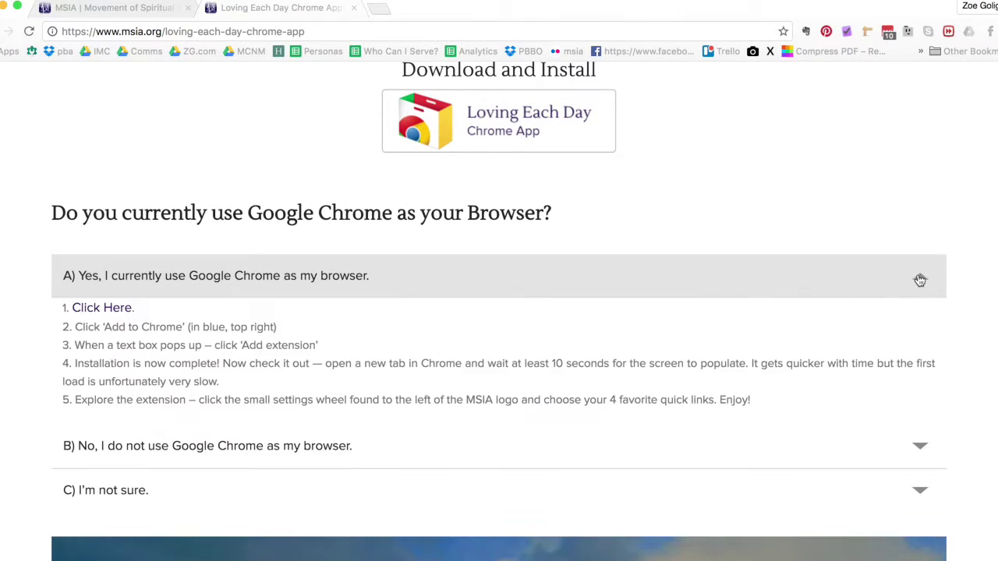
pyautogui.scroll(-1, 811, 290)
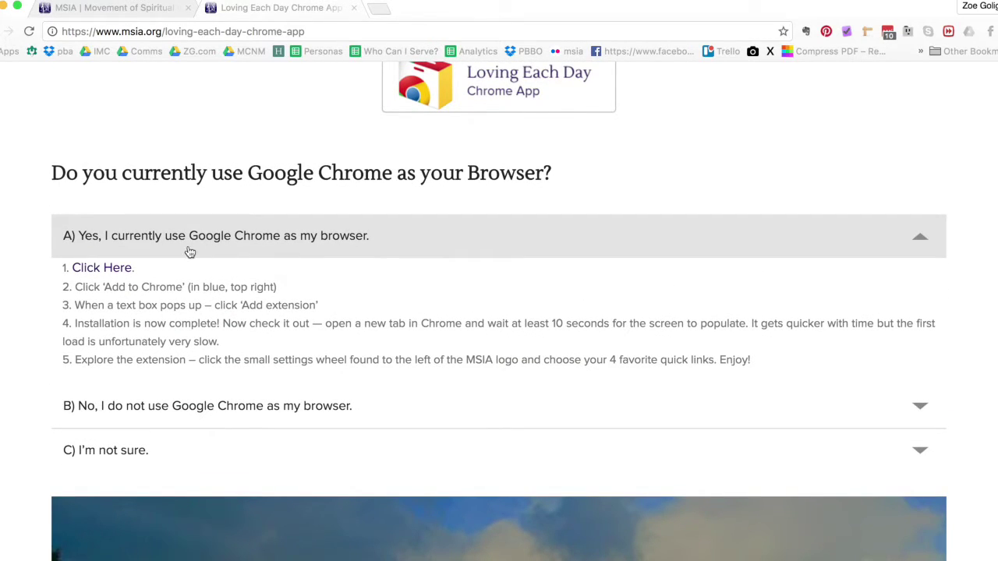
pyautogui.click(103, 274)
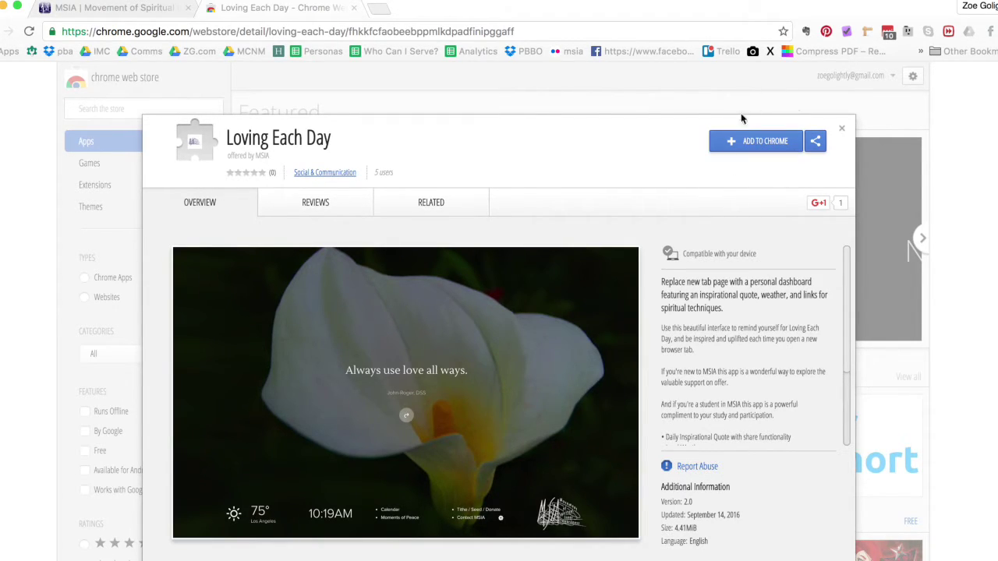
# Step: Add the Loving Each Day extension to Chrome, confirm it, and dismiss the added notice
pyautogui.click(756, 145)
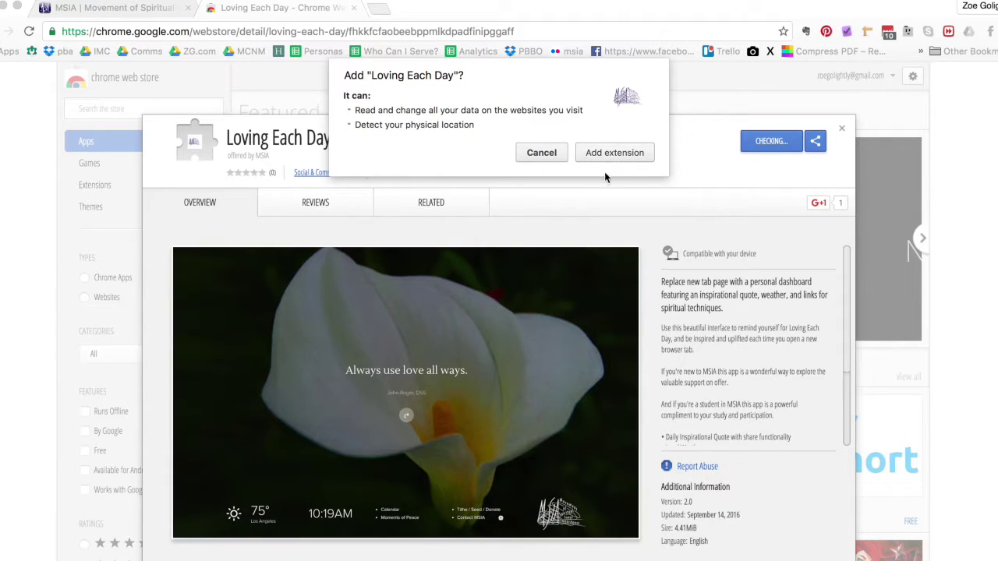
pyautogui.click(617, 153)
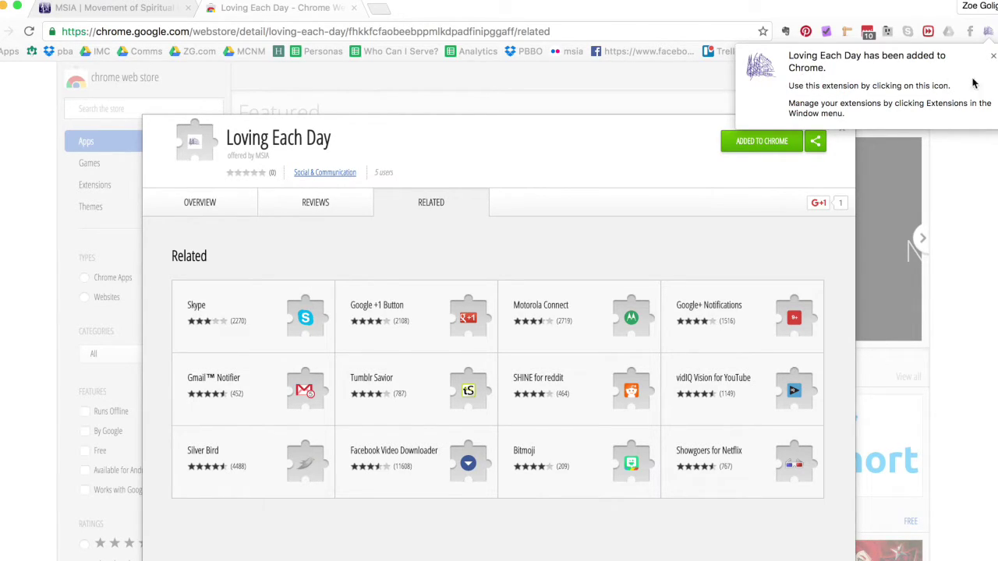
pyautogui.click(993, 56)
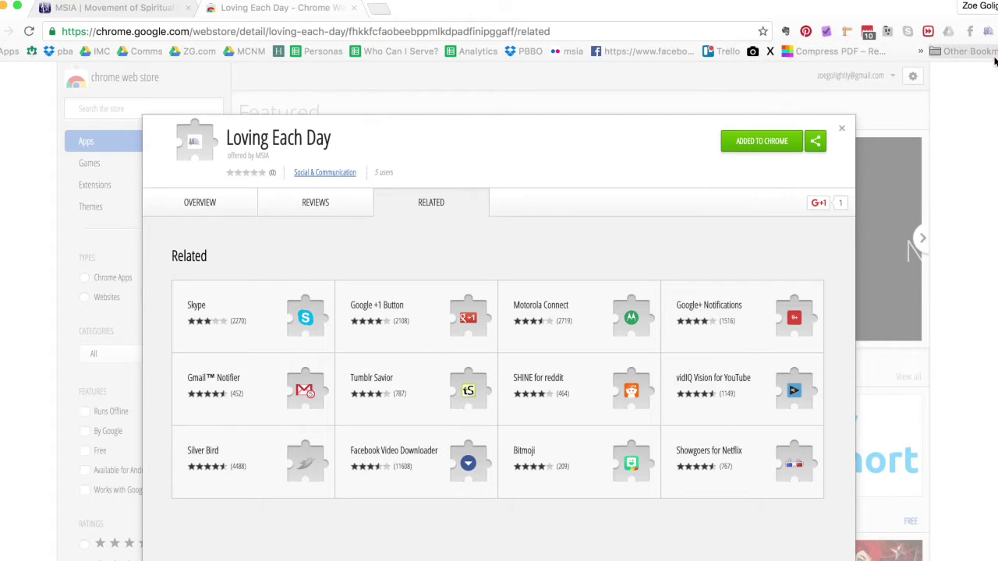
# Step: Close the Loving Each Day details dialog and the Chrome Web Store tab
pyautogui.click(842, 131)
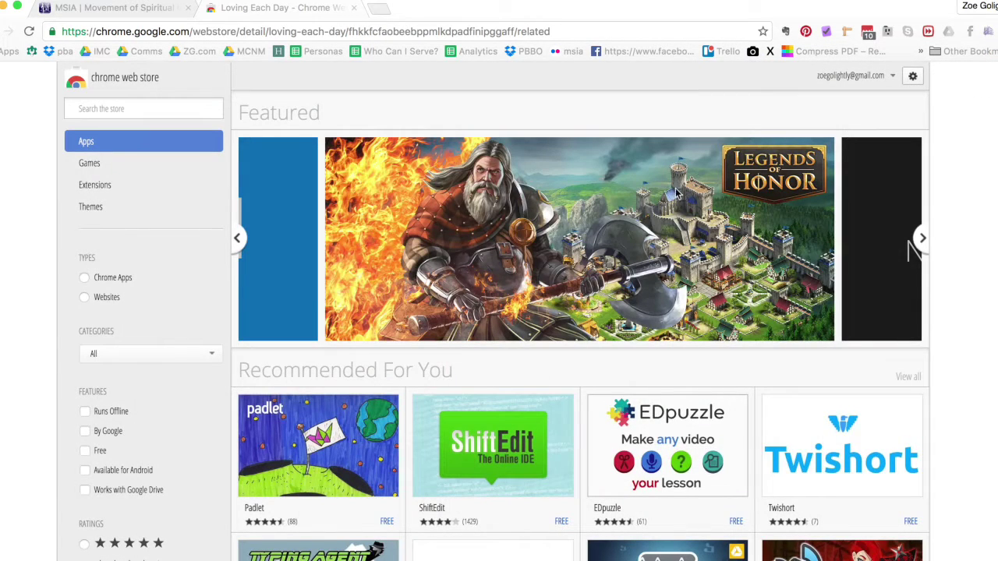
pyautogui.click(354, 9)
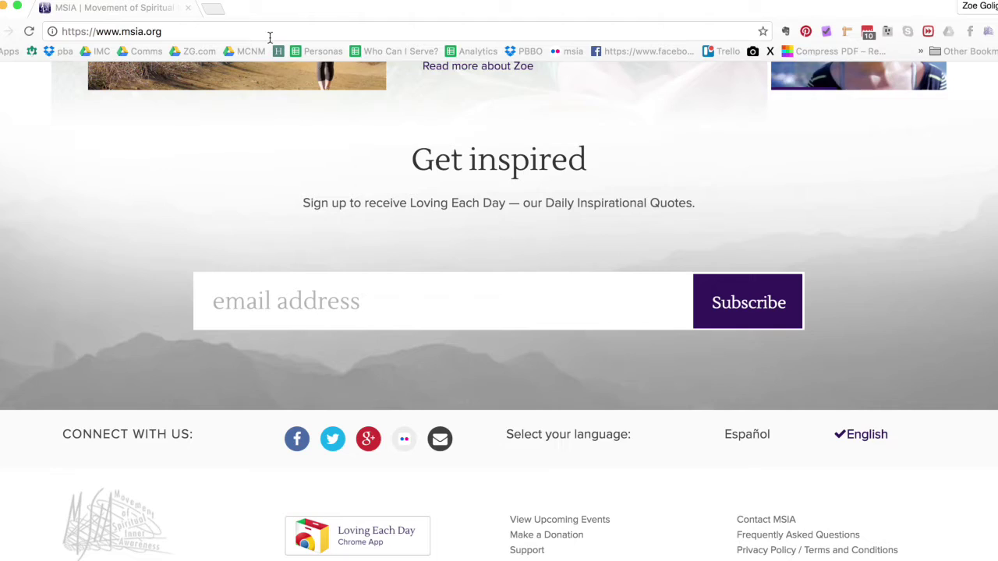
# Step: Open a new tab beside msia.org to bring up the Loving Each Day quote dashboard
pyautogui.click(213, 11)
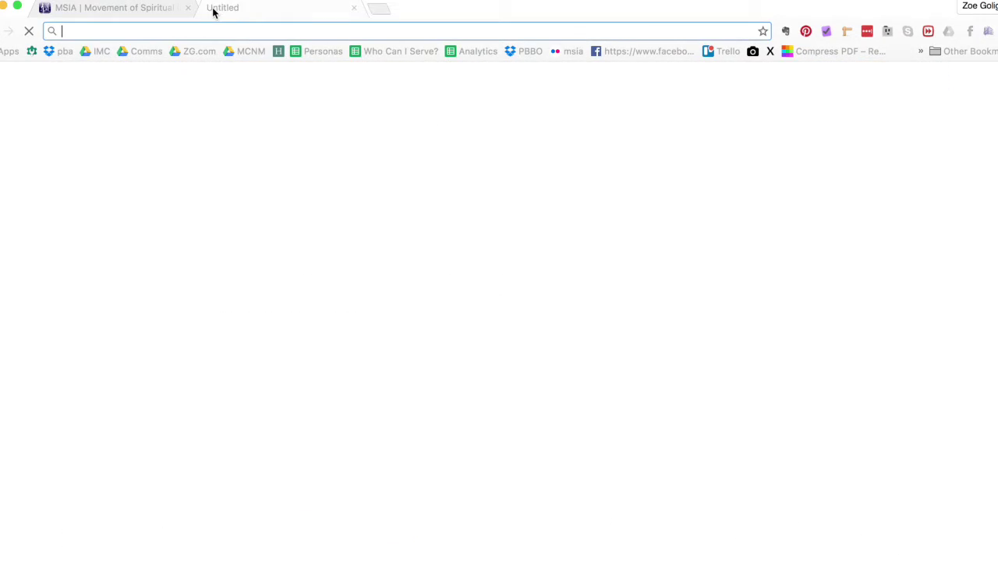